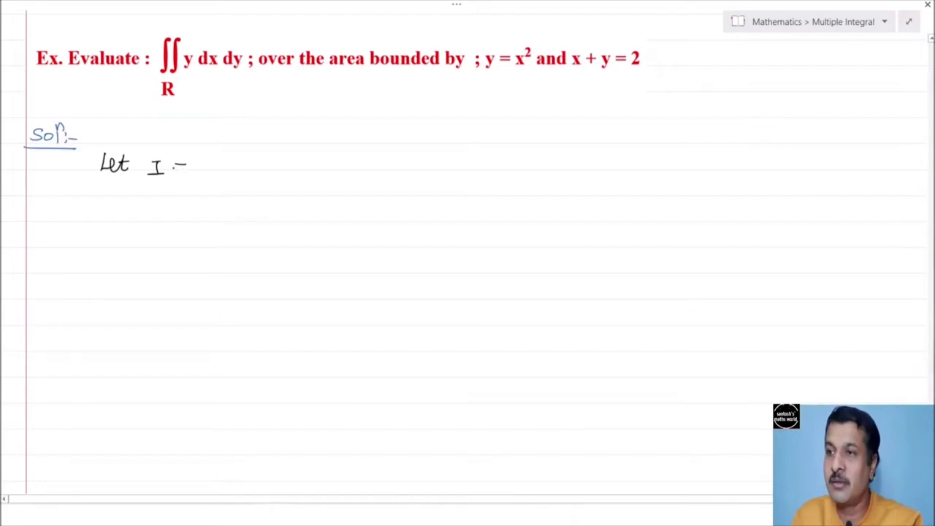
# - Handwrite 'Let I = ∬R y dx dy' as the integral to evaluate
pyautogui.moveTo(174, 170); pyautogui.dragTo(196, 178)
pyautogui.moveTo(225, 147); pyautogui.dragTo(213, 181)
pyautogui.moveTo(209, 187)
pyautogui.mouseDown()
pyautogui.moveTo(208, 198)
pyautogui.moveTo(223, 198)
pyautogui.mouseUp()
pyautogui.moveTo(229, 157)
pyautogui.mouseDown()
pyautogui.moveTo(242, 167)
pyautogui.moveTo(236, 184)
pyautogui.moveTo(282, 174)
pyautogui.moveTo(312, 182)
pyautogui.mouseUp()
pyautogui.moveTo(70, 229)
pyautogui.mouseDown()
pyautogui.moveTo(70, 247)
pyautogui.moveTo(110, 243)
pyautogui.mouseUp()
# - Write the region line 'R: y = x² and x + y = 2'
pyautogui.click(117, 239)
pyautogui.moveTo(115, 231)
pyautogui.mouseDown()
pyautogui.moveTo(110, 254)
pyautogui.moveTo(133, 239)
pyautogui.moveTo(159, 246)
pyautogui.mouseUp()
pyautogui.moveTo(163, 228); pyautogui.dragTo(174, 233)
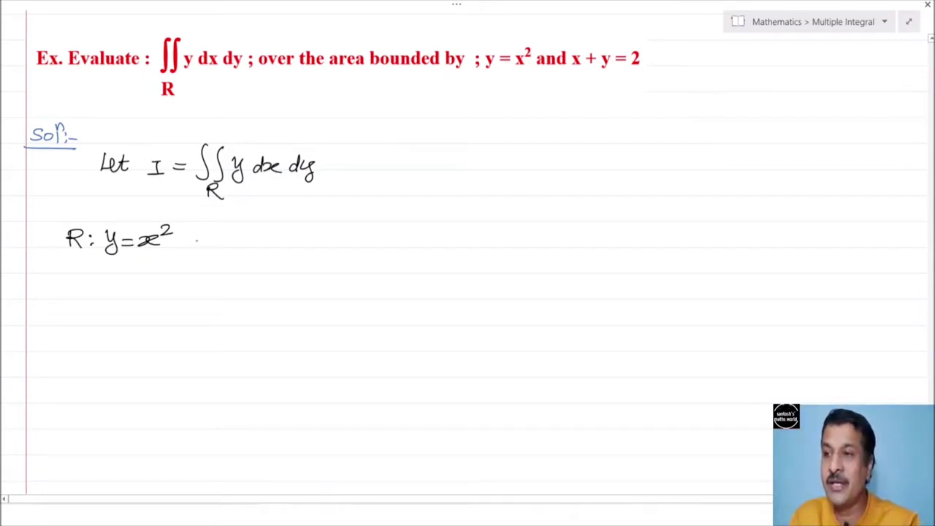
pyautogui.moveTo(197, 235)
pyautogui.mouseDown()
pyautogui.moveTo(198, 247)
pyautogui.moveTo(219, 246)
pyautogui.moveTo(227, 228)
pyautogui.moveTo(246, 247)
pyautogui.mouseUp()
pyautogui.moveTo(263, 240)
pyautogui.mouseDown()
pyautogui.moveTo(277, 240)
pyautogui.moveTo(269, 250)
pyautogui.mouseUp()
pyautogui.moveTo(285, 233); pyautogui.dragTo(289, 255)
pyautogui.moveTo(301, 241); pyautogui.dragTo(312, 241)
pyautogui.moveTo(321, 236); pyautogui.dragTo(338, 247)
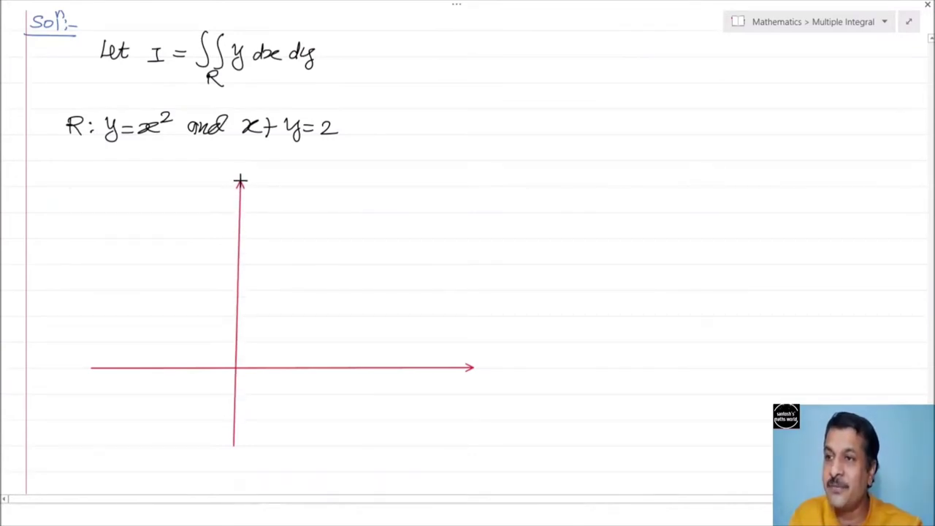
# - Add an arrowhead to the y-axis and sketch the red parabola and the line x+y=2
pyautogui.moveTo(236, 189); pyautogui.dragTo(244, 189)
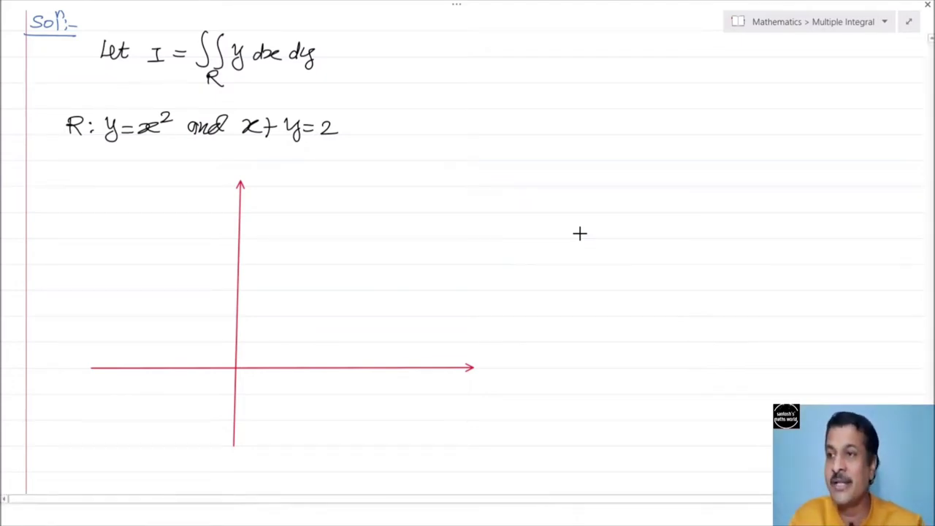
pyautogui.scroll(-1, 651, 226)
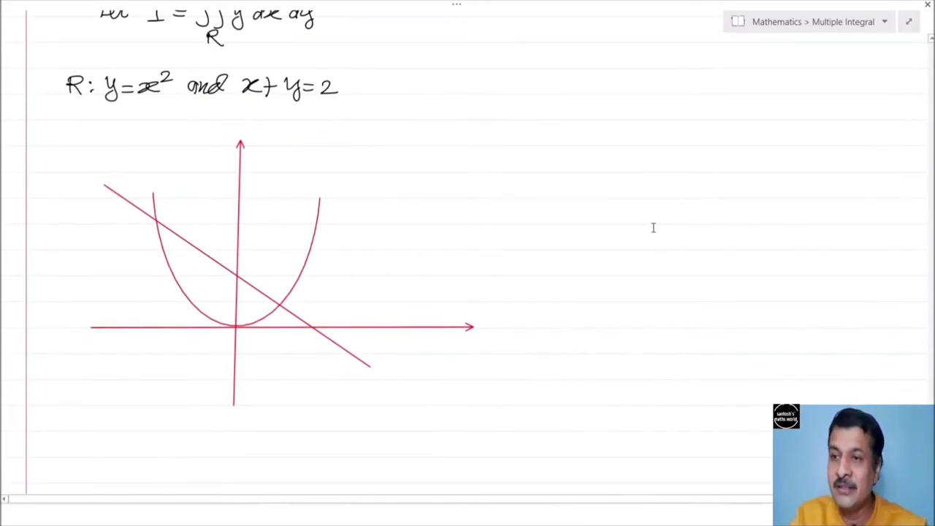
# - Label the axes X and Y and the parabola y = x² in red
pyautogui.moveTo(458, 336)
pyautogui.mouseDown()
pyautogui.moveTo(472, 349)
pyautogui.moveTo(457, 350)
pyautogui.mouseUp()
pyautogui.moveTo(233, 126); pyautogui.dragTo(240, 140)
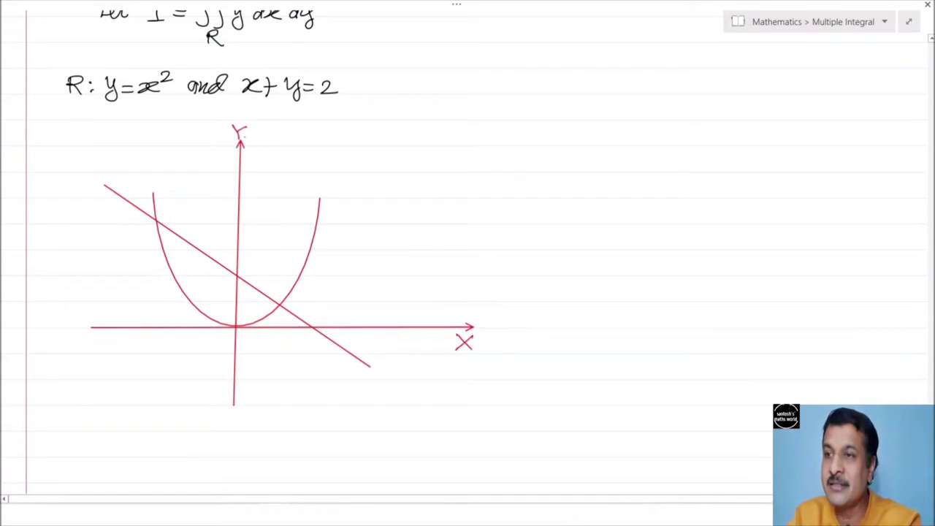
pyautogui.moveTo(320, 232)
pyautogui.mouseDown()
pyautogui.moveTo(333, 241)
pyautogui.moveTo(323, 250)
pyautogui.mouseUp()
pyautogui.moveTo(333, 235); pyautogui.dragTo(344, 242)
pyautogui.moveTo(349, 233)
pyautogui.mouseDown()
pyautogui.moveTo(365, 242)
pyautogui.moveTo(353, 244)
pyautogui.mouseUp()
pyautogui.moveTo(365, 229); pyautogui.dragTo(387, 232)
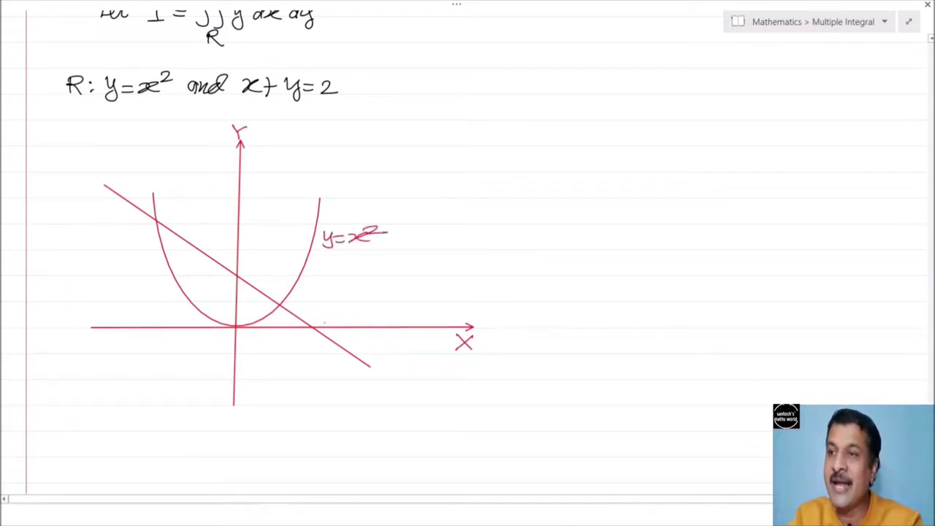
# - Label the slanted line x + y = 2 and mark its x-intercept (2, 0)
pyautogui.moveTo(350, 340); pyautogui.dragTo(406, 352)
pyautogui.moveTo(407, 345); pyautogui.dragTo(422, 354)
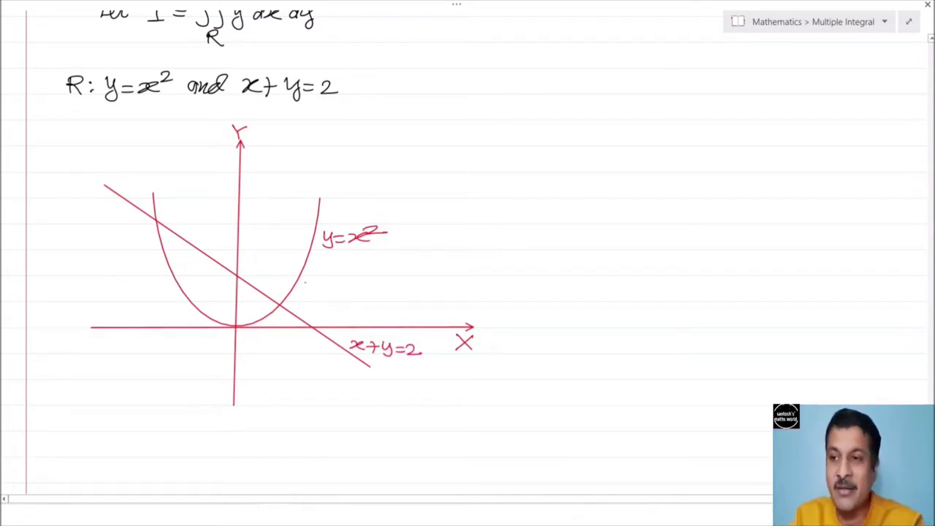
pyautogui.moveTo(310, 324)
pyautogui.mouseDown()
pyautogui.moveTo(290, 342)
pyautogui.moveTo(302, 346)
pyautogui.mouseUp()
pyautogui.moveTo(312, 336)
pyautogui.mouseDown()
pyautogui.moveTo(307, 343)
pyautogui.moveTo(313, 337)
pyautogui.mouseUp()
pyautogui.moveTo(316, 334); pyautogui.dragTo(317, 348)
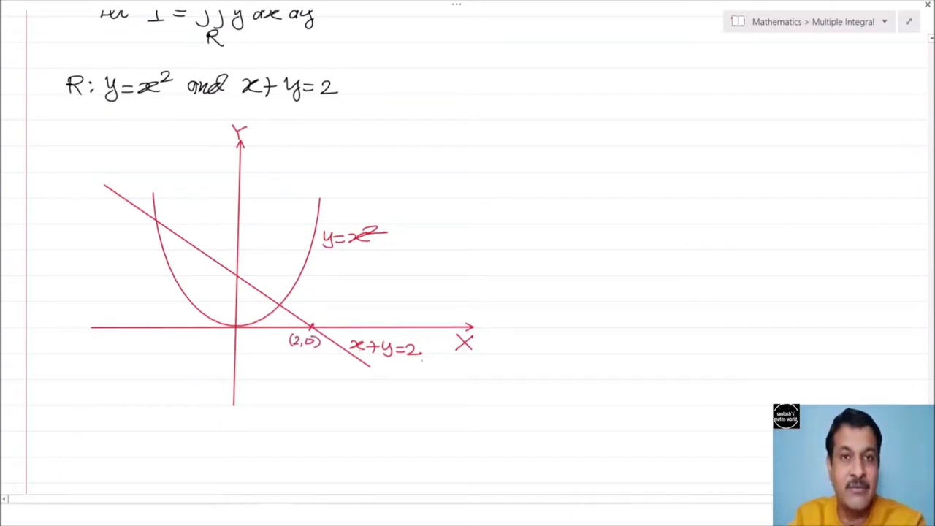
# - Mark (0, 2), hatch region R in red, and label its edges x+y=2 and y=x² in green
pyautogui.moveTo(247, 266)
pyautogui.mouseDown()
pyautogui.moveTo(245, 273)
pyautogui.moveTo(266, 264)
pyautogui.moveTo(276, 274)
pyautogui.mouseUp()
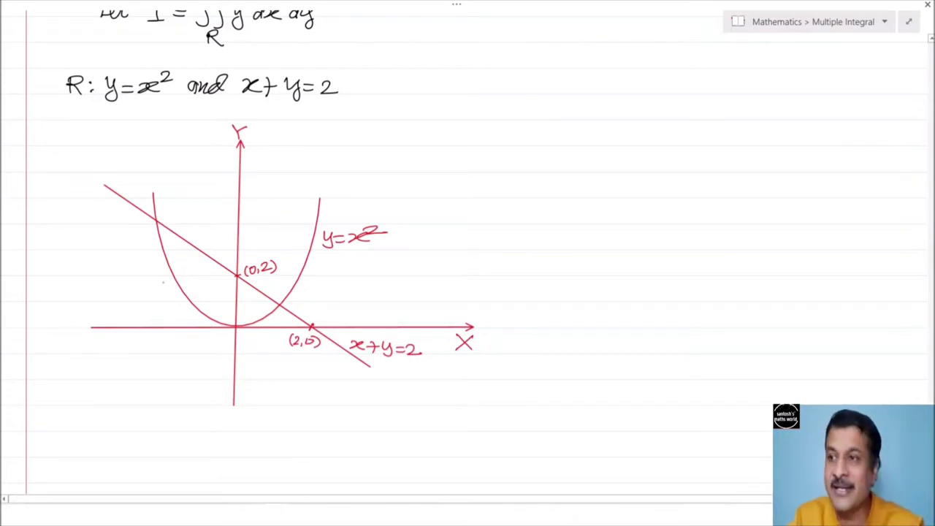
pyautogui.moveTo(158, 228); pyautogui.dragTo(193, 253)
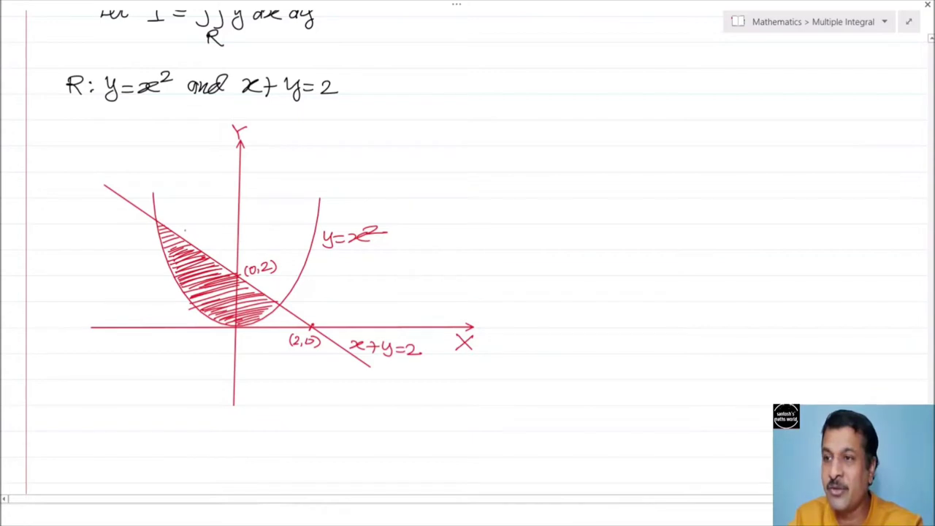
pyautogui.moveTo(185, 231); pyautogui.dragTo(233, 235)
pyautogui.moveTo(238, 228); pyautogui.dragTo(249, 236)
pyautogui.moveTo(248, 235); pyautogui.dragTo(258, 234)
pyautogui.moveTo(146, 284)
pyautogui.mouseDown()
pyautogui.moveTo(153, 301)
pyautogui.moveTo(180, 285)
pyautogui.mouseUp()
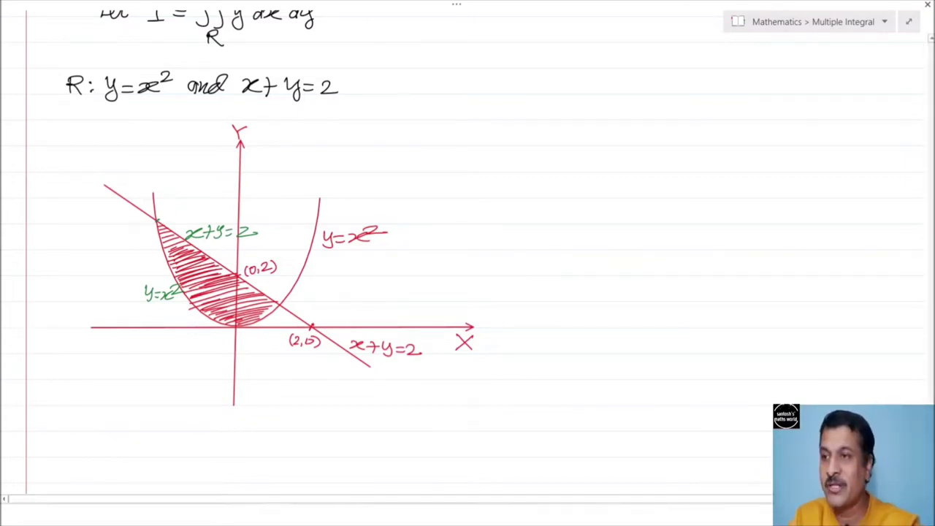
# - Mark the right intersection point and write the equations y = x² & x + y = 2 in green
pyautogui.moveTo(278, 306); pyautogui.dragTo(282, 301)
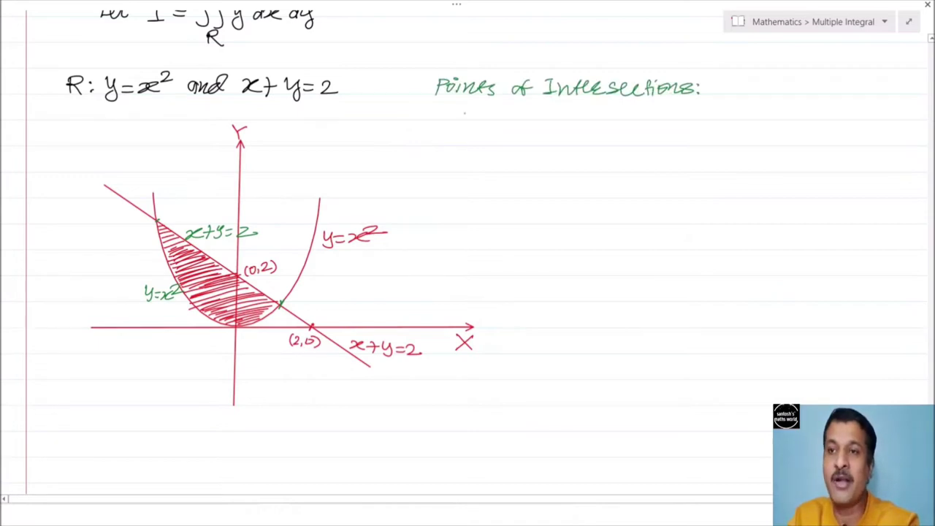
pyautogui.moveTo(464, 107)
pyautogui.mouseDown()
pyautogui.moveTo(472, 133)
pyautogui.moveTo(520, 113)
pyautogui.moveTo(574, 123)
pyautogui.moveTo(589, 115)
pyautogui.mouseUp()
pyautogui.moveTo(578, 108)
pyautogui.mouseDown()
pyautogui.moveTo(578, 125)
pyautogui.moveTo(598, 120)
pyautogui.mouseUp()
pyautogui.moveTo(605, 111)
pyautogui.mouseDown()
pyautogui.moveTo(597, 130)
pyautogui.moveTo(620, 112)
pyautogui.mouseUp()
pyautogui.moveTo(609, 117); pyautogui.dragTo(621, 116)
pyautogui.moveTo(625, 111); pyautogui.dragTo(644, 121)
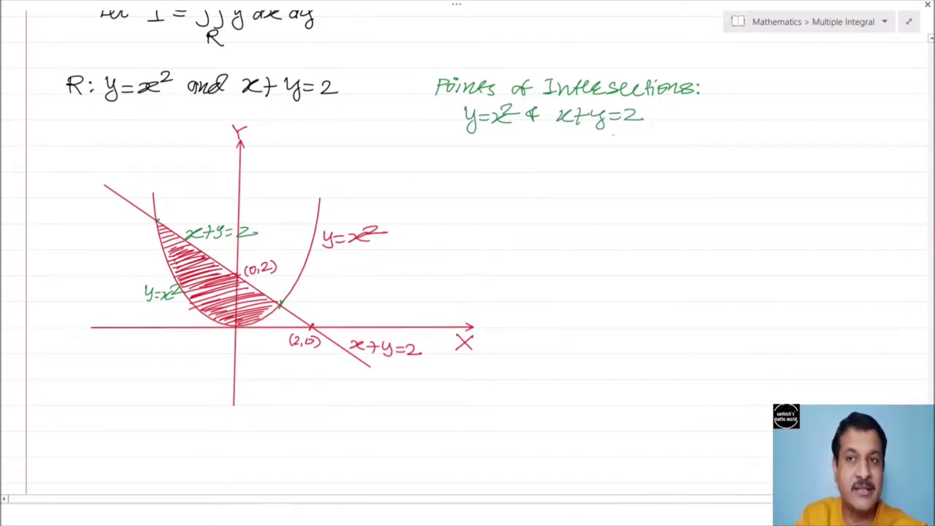
# - Substitute to get x + x² = 2, rewritten as x² + x − 2 = 0
pyautogui.moveTo(498, 158)
pyautogui.mouseDown()
pyautogui.moveTo(509, 168)
pyautogui.moveTo(501, 169)
pyautogui.mouseUp()
pyautogui.moveTo(548, 158)
pyautogui.mouseDown()
pyautogui.moveTo(567, 168)
pyautogui.moveTo(571, 149)
pyautogui.moveTo(619, 169)
pyautogui.mouseUp()
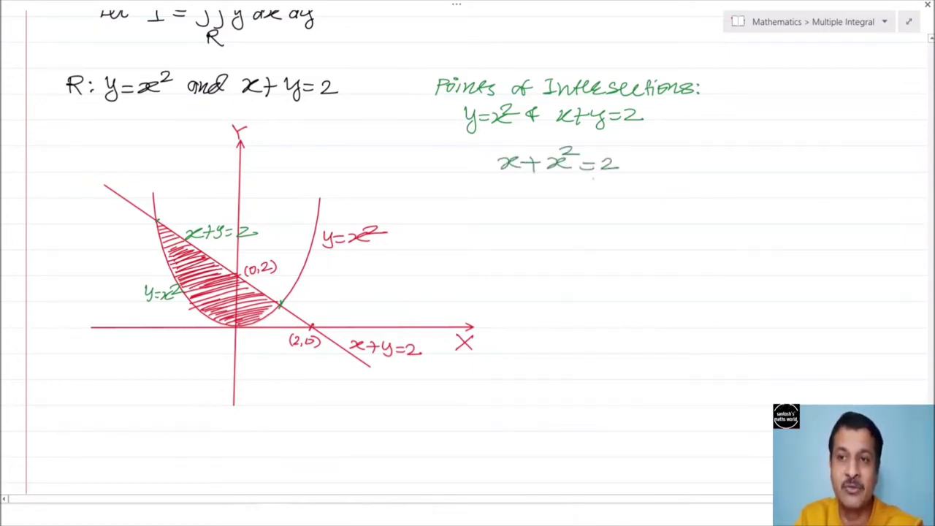
pyautogui.moveTo(530, 192); pyautogui.dragTo(544, 202)
pyautogui.moveTo(544, 191)
pyautogui.mouseDown()
pyautogui.moveTo(533, 203)
pyautogui.moveTo(559, 187)
pyautogui.moveTo(569, 204)
pyautogui.moveTo(592, 200)
pyautogui.mouseUp()
pyautogui.moveTo(593, 188)
pyautogui.mouseDown()
pyautogui.moveTo(582, 201)
pyautogui.moveTo(611, 194)
pyautogui.mouseUp()
pyautogui.moveTo(614, 189); pyautogui.dragTo(631, 198)
pyautogui.moveTo(634, 191); pyautogui.dragTo(649, 191)
pyautogui.moveTo(634, 198); pyautogui.dragTo(668, 191)
pyautogui.moveTo(541, 221)
pyautogui.mouseDown()
pyautogui.moveTo(539, 236)
pyautogui.moveTo(555, 234)
pyautogui.mouseUp()
# - Factor into (x + 2)(x − 1) = 0 and write the roots x = −2, 1
pyautogui.moveTo(562, 222)
pyautogui.mouseDown()
pyautogui.moveTo(549, 234)
pyautogui.moveTo(583, 227)
pyautogui.moveTo(576, 235)
pyautogui.mouseUp()
pyautogui.moveTo(584, 224)
pyautogui.mouseDown()
pyautogui.moveTo(611, 237)
pyautogui.moveTo(645, 233)
pyautogui.mouseUp()
pyautogui.moveTo(646, 222)
pyautogui.mouseDown()
pyautogui.moveTo(634, 233)
pyautogui.moveTo(675, 234)
pyautogui.mouseUp()
pyautogui.moveTo(682, 221)
pyautogui.mouseDown()
pyautogui.moveTo(685, 234)
pyautogui.moveTo(704, 227)
pyautogui.mouseUp()
pyautogui.moveTo(692, 233); pyautogui.dragTo(705, 233)
pyautogui.moveTo(723, 222)
pyautogui.mouseDown()
pyautogui.moveTo(714, 235)
pyautogui.moveTo(730, 223)
pyautogui.mouseUp()
pyautogui.moveTo(563, 255); pyautogui.dragTo(568, 267)
pyautogui.moveTo(588, 258); pyautogui.dragTo(599, 259)
pyautogui.moveTo(587, 265); pyautogui.dragTo(632, 269)
pyautogui.moveTo(640, 267); pyautogui.dragTo(659, 272)
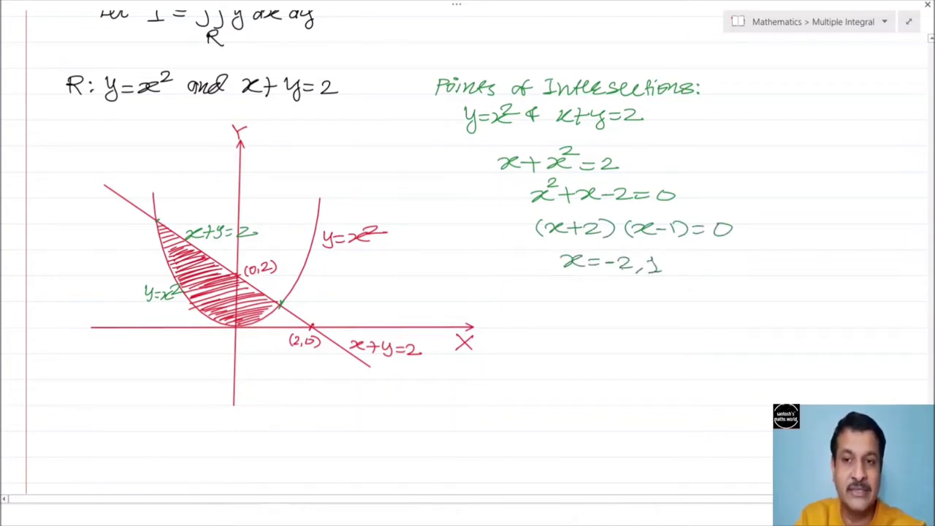
# - Undo the green underline drawn beneath the two boundary equations
pyautogui.moveTo(465, 136); pyautogui.dragTo(645, 134)
pyautogui.press('ctrl')
pyautogui.hotkey('ctrl', 'z')
pyautogui.hotkey('ctrl', 'z')
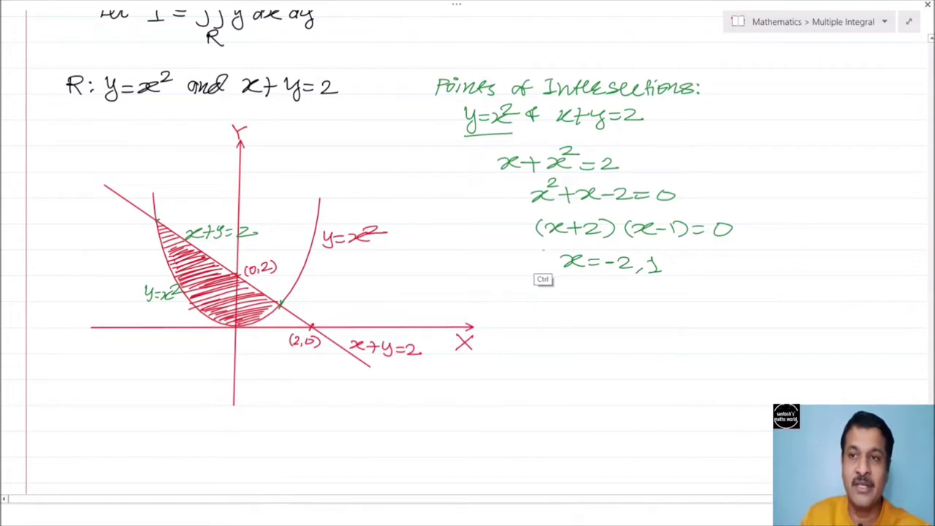
# - Work out y = 4 for x = −2 and y = 1 for x = 1
pyautogui.moveTo(526, 292)
pyautogui.mouseDown()
pyautogui.moveTo(635, 295)
pyautogui.moveTo(638, 303)
pyautogui.moveTo(666, 293)
pyautogui.mouseUp()
pyautogui.moveTo(652, 300); pyautogui.dragTo(684, 302)
pyautogui.moveTo(525, 312)
pyautogui.mouseDown()
pyautogui.moveTo(537, 317)
pyautogui.moveTo(529, 325)
pyautogui.mouseUp()
pyautogui.moveTo(549, 316); pyautogui.dragTo(561, 322)
pyautogui.moveTo(570, 313); pyautogui.dragTo(569, 327)
pyautogui.moveTo(641, 316)
pyautogui.mouseDown()
pyautogui.moveTo(645, 336)
pyautogui.moveTo(672, 322)
pyautogui.mouseUp()
pyautogui.moveTo(660, 328); pyautogui.dragTo(674, 328)
pyautogui.moveTo(680, 316); pyautogui.dragTo(680, 332)
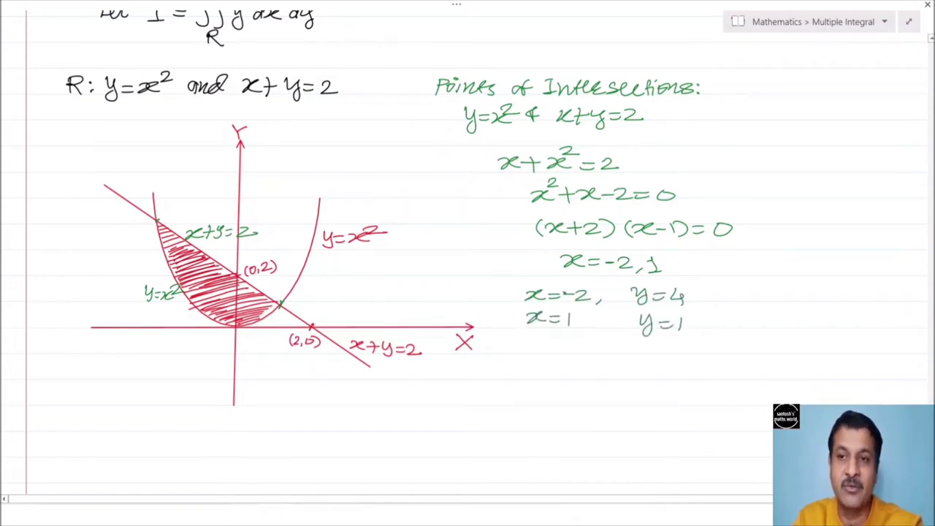
# - Label the intersection points (1, 1) and (−2, 4) on the sketch
pyautogui.moveTo(291, 294)
pyautogui.mouseDown()
pyautogui.moveTo(289, 309)
pyautogui.moveTo(298, 306)
pyautogui.mouseUp()
pyautogui.moveTo(302, 303); pyautogui.dragTo(315, 305)
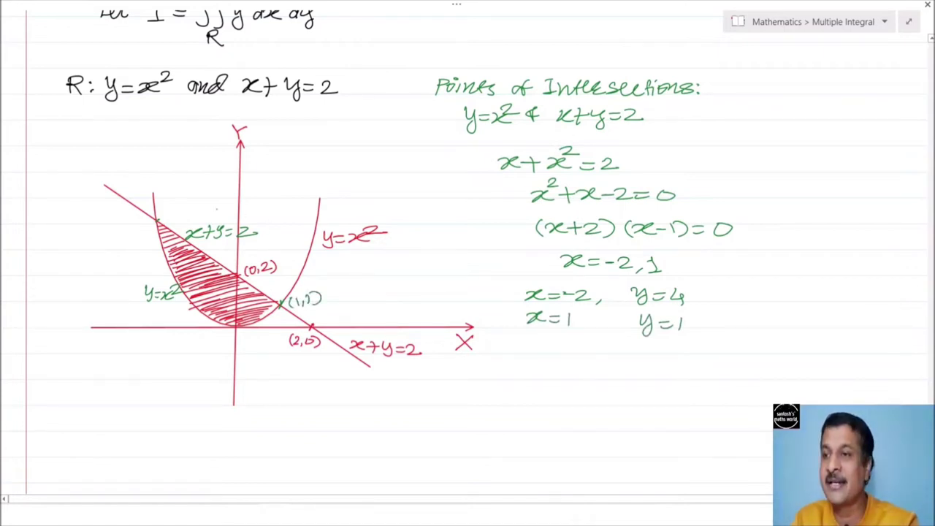
pyautogui.moveTo(167, 206)
pyautogui.mouseDown()
pyautogui.moveTo(163, 218)
pyautogui.moveTo(174, 211)
pyautogui.mouseUp()
pyautogui.moveTo(177, 204); pyautogui.dragTo(184, 213)
pyautogui.moveTo(190, 199); pyautogui.dragTo(203, 209)
# - List the points (−2, 4) and (1, 1) beside the working and label the origin (0, 0)
pyautogui.moveTo(764, 285); pyautogui.dragTo(762, 300)
pyautogui.moveTo(767, 292); pyautogui.dragTo(783, 298)
pyautogui.moveTo(785, 295); pyautogui.dragTo(803, 295)
pyautogui.moveTo(801, 287)
pyautogui.mouseDown()
pyautogui.moveTo(801, 301)
pyautogui.moveTo(811, 301)
pyautogui.moveTo(771, 325)
pyautogui.moveTo(781, 325)
pyautogui.mouseUp()
pyautogui.moveTo(789, 319); pyautogui.dragTo(796, 325)
pyautogui.moveTo(805, 309); pyautogui.dragTo(808, 326)
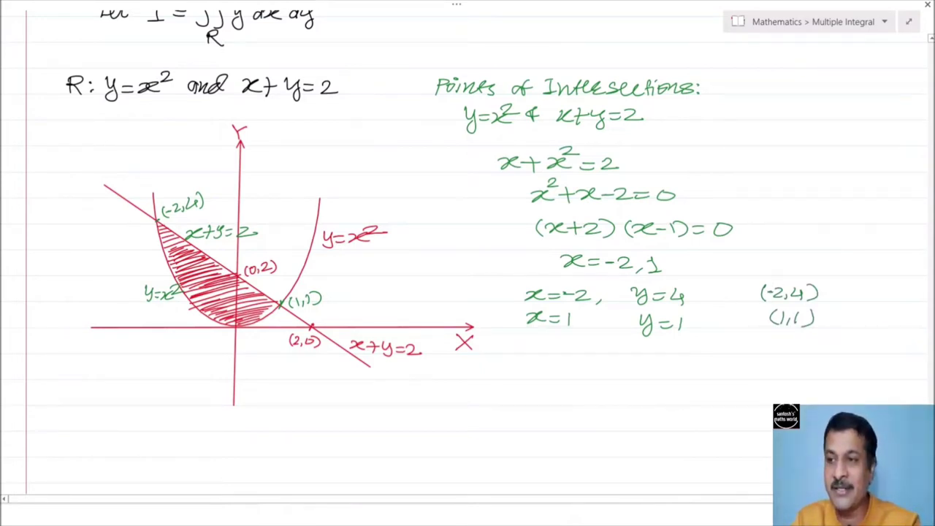
pyautogui.moveTo(216, 333)
pyautogui.mouseDown()
pyautogui.moveTo(219, 343)
pyautogui.moveTo(232, 342)
pyautogui.moveTo(210, 344)
pyautogui.mouseUp()
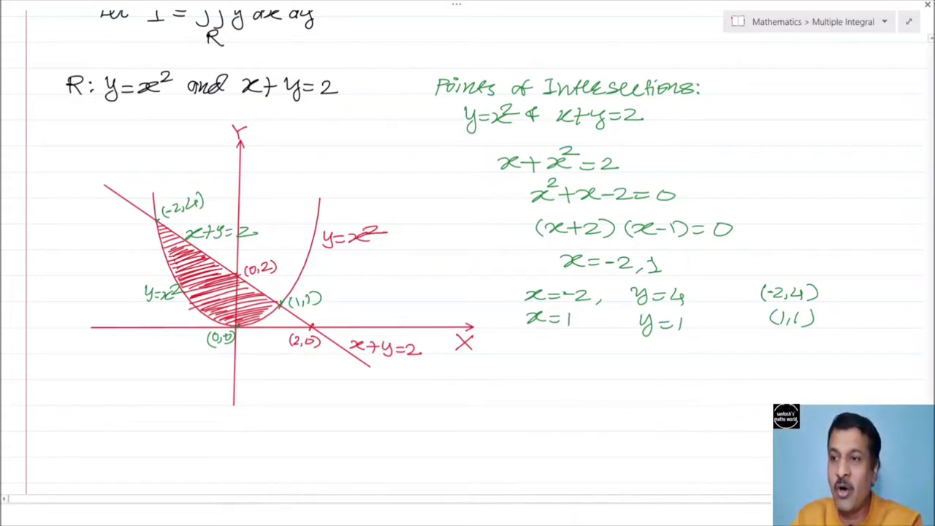
# - Draw green horizontal strips across the hatched region with arrows along its boundaries
pyautogui.moveTo(163, 250)
pyautogui.mouseDown()
pyautogui.moveTo(203, 249)
pyautogui.moveTo(160, 244)
pyautogui.moveTo(168, 258)
pyautogui.mouseUp()
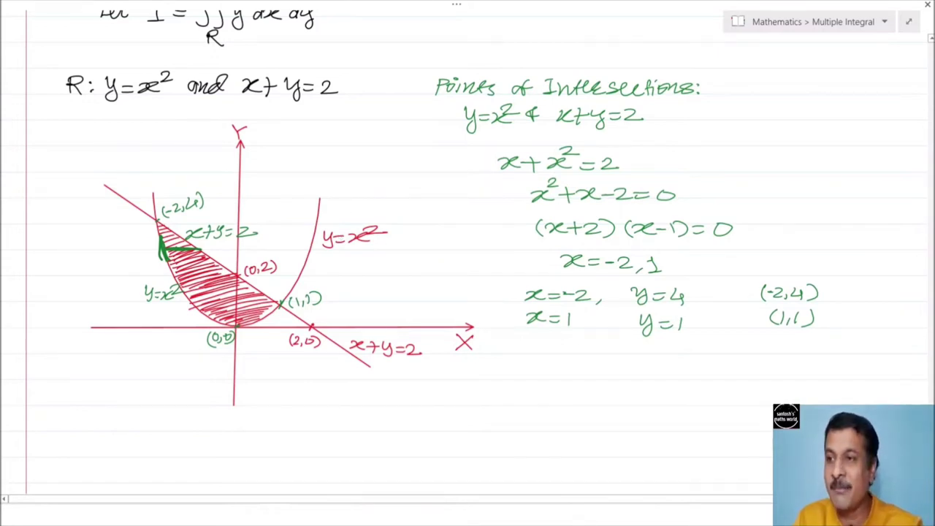
pyautogui.moveTo(158, 231)
pyautogui.mouseDown()
pyautogui.moveTo(175, 232)
pyautogui.moveTo(155, 231)
pyautogui.mouseUp()
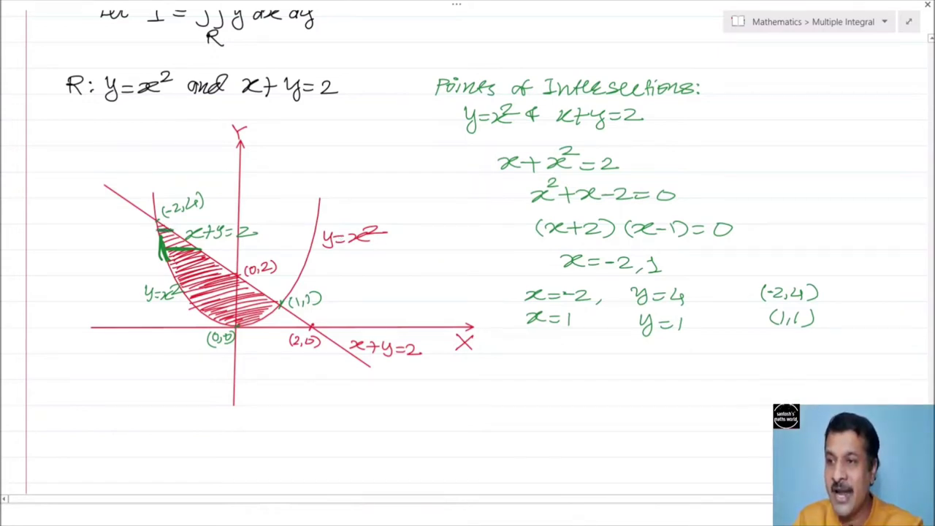
pyautogui.moveTo(169, 271); pyautogui.dragTo(228, 266)
pyautogui.moveTo(182, 286)
pyautogui.mouseDown()
pyautogui.moveTo(243, 279)
pyautogui.moveTo(196, 301)
pyautogui.moveTo(263, 296)
pyautogui.mouseUp()
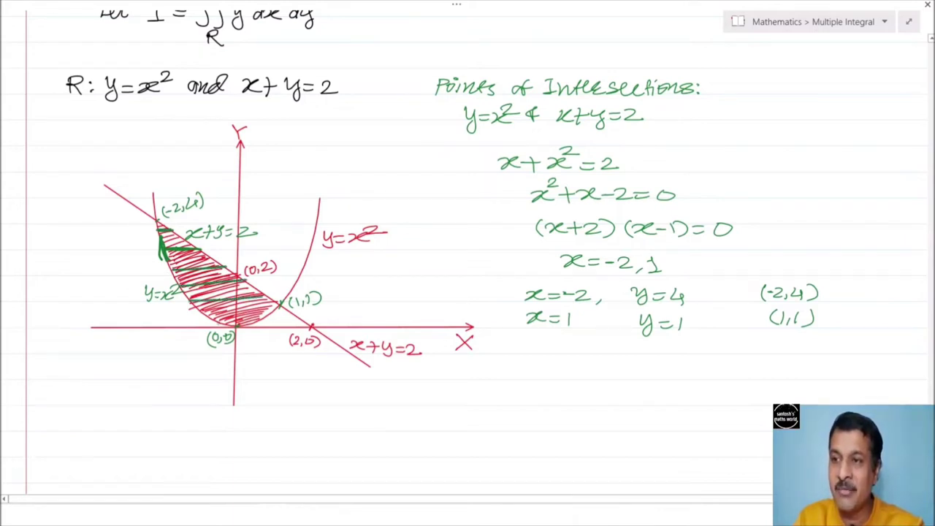
pyautogui.moveTo(215, 319)
pyautogui.mouseDown()
pyautogui.moveTo(266, 316)
pyautogui.moveTo(213, 319)
pyautogui.mouseUp()
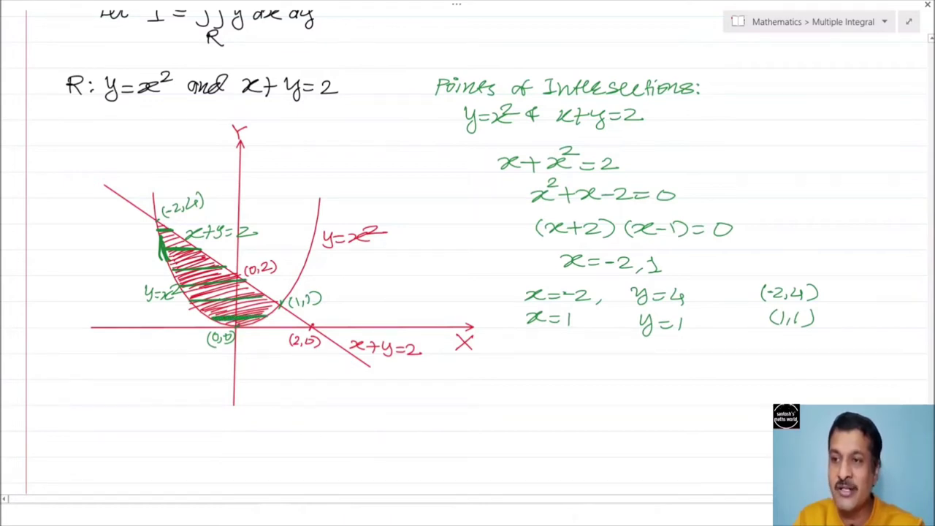
pyautogui.moveTo(214, 318); pyautogui.dragTo(204, 320)
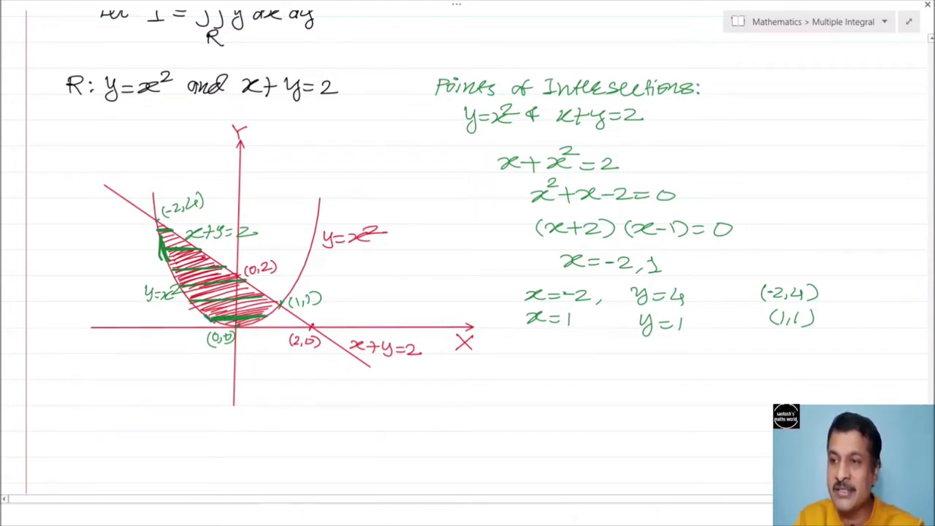
pyautogui.moveTo(263, 316)
pyautogui.mouseDown()
pyautogui.moveTo(272, 312)
pyautogui.moveTo(251, 320)
pyautogui.mouseUp()
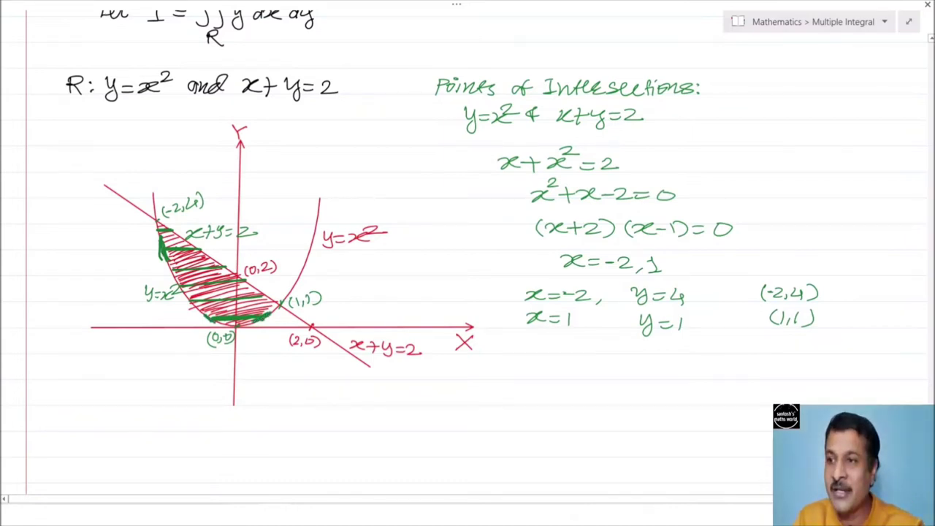
pyautogui.moveTo(190, 240)
pyautogui.mouseDown()
pyautogui.moveTo(212, 256)
pyautogui.moveTo(188, 241)
pyautogui.mouseUp()
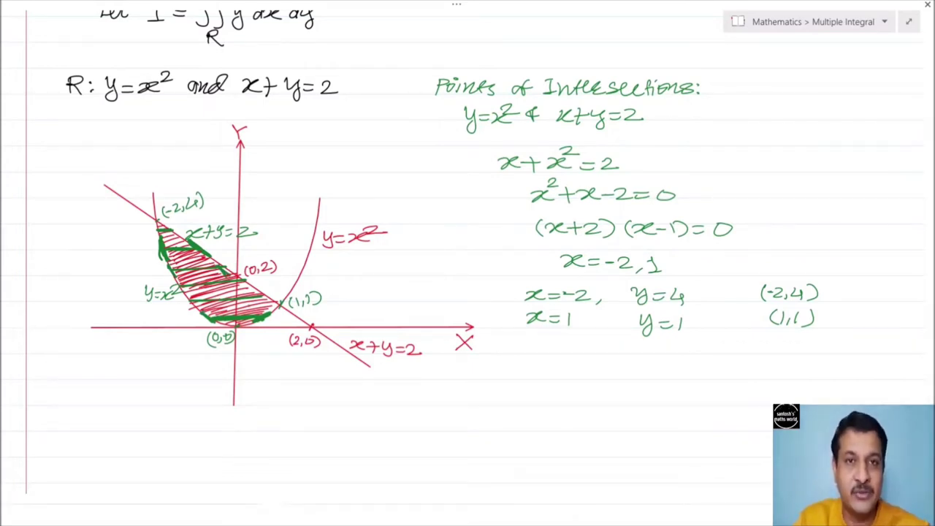
# - Remove the green strips and draw five black vertical strips across the region
pyautogui.hotkey('ctrl', 'z')
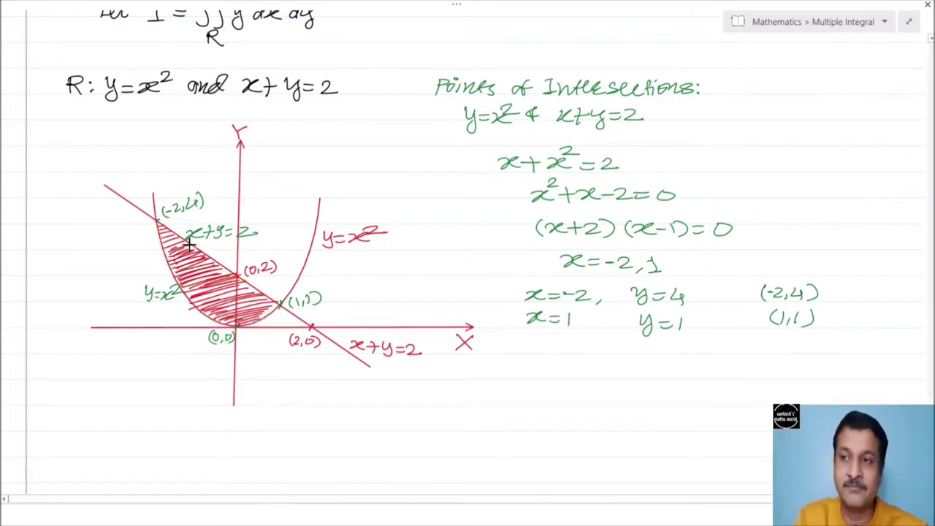
pyautogui.moveTo(168, 223); pyautogui.dragTo(170, 276)
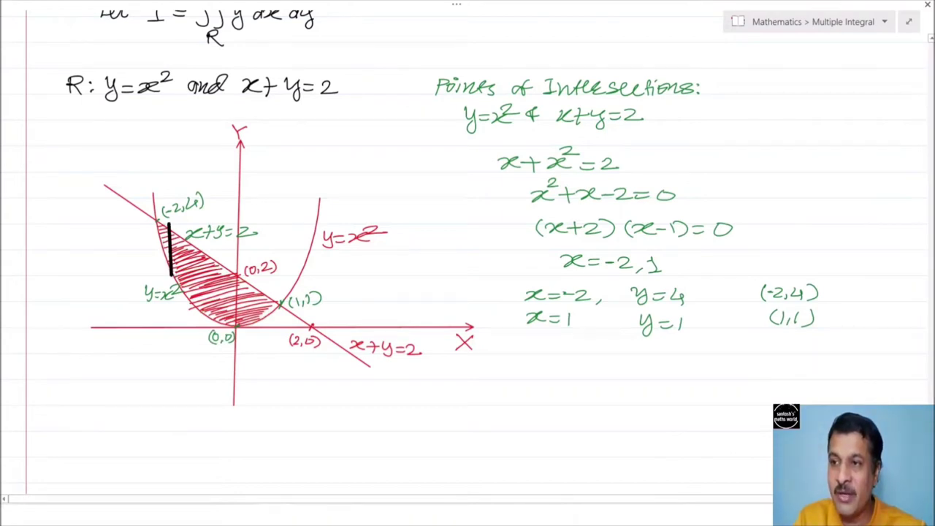
pyautogui.moveTo(195, 245); pyautogui.dragTo(196, 309)
pyautogui.moveTo(217, 260); pyautogui.dragTo(224, 317)
pyautogui.moveTo(244, 282); pyautogui.dragTo(245, 323)
pyautogui.moveTo(260, 291); pyautogui.dragTo(260, 320)
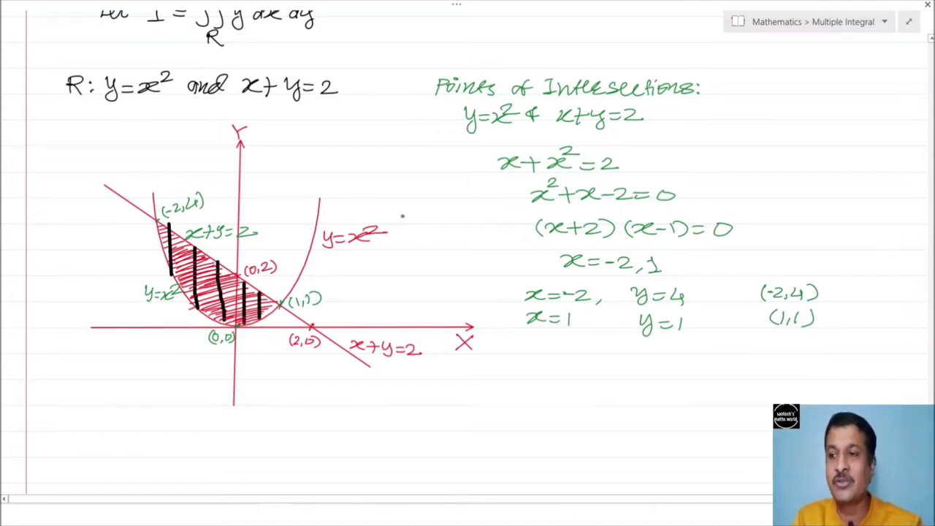
# - Trace the region's parabola and bottom edges in black from (−2, 4) toward (1, 1)
pyautogui.moveTo(163, 224)
pyautogui.mouseDown()
pyautogui.moveTo(179, 235)
pyautogui.moveTo(171, 280)
pyautogui.moveTo(201, 316)
pyautogui.mouseUp()
pyautogui.moveTo(193, 243); pyautogui.dragTo(206, 260)
pyautogui.moveTo(215, 318); pyautogui.dragTo(234, 325)
pyautogui.moveTo(221, 262); pyautogui.dragTo(223, 268)
pyautogui.moveTo(242, 324)
pyautogui.mouseDown()
pyautogui.moveTo(251, 330)
pyautogui.moveTo(253, 320)
pyautogui.mouseUp()
pyautogui.moveTo(238, 278)
pyautogui.mouseDown()
pyautogui.moveTo(266, 322)
pyautogui.moveTo(282, 308)
pyautogui.moveTo(273, 313)
pyautogui.mouseUp()
pyautogui.moveTo(239, 320); pyautogui.dragTo(250, 326)
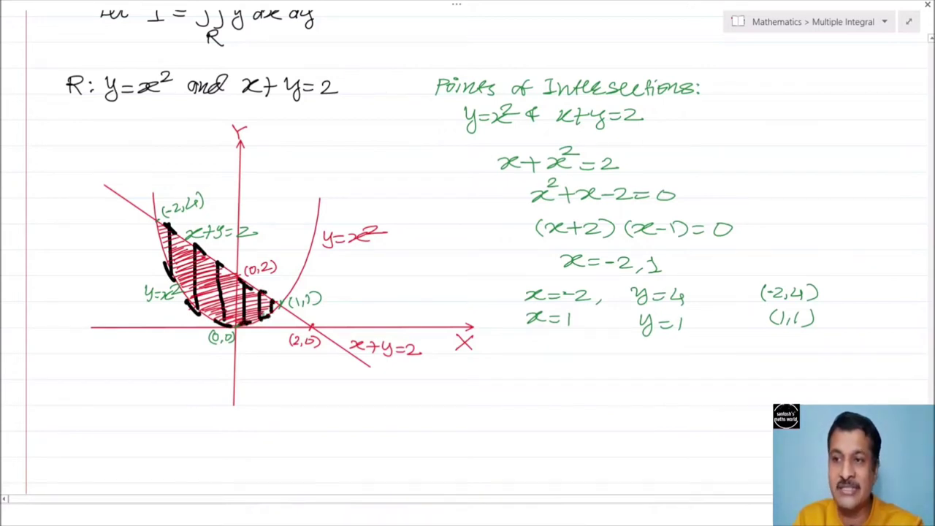